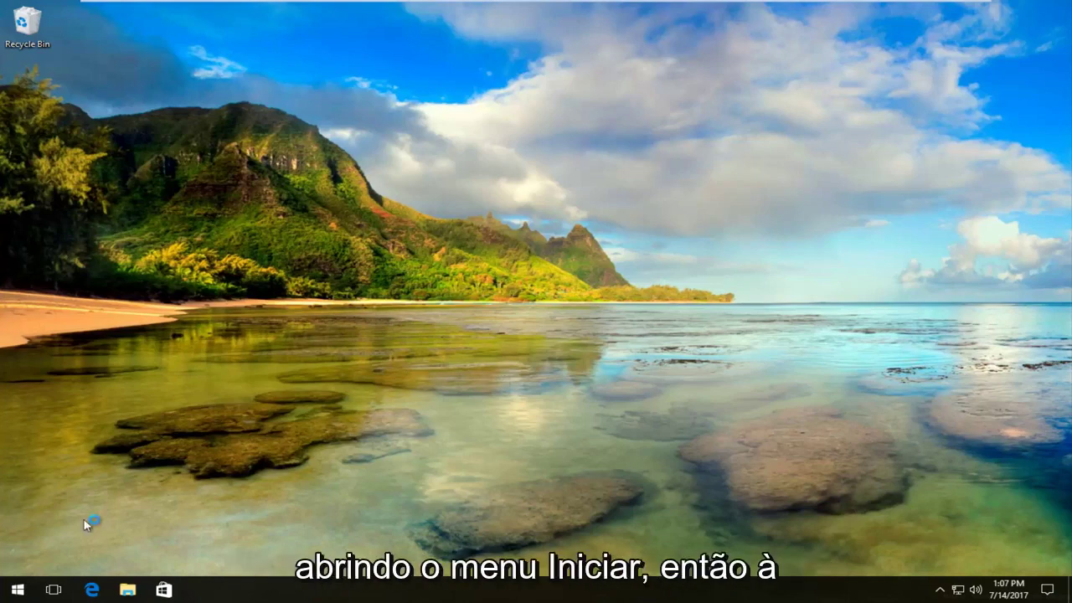
Find regedit and run it as administrator, allowing it to make changes to the device.
{"action": "left_click", "coordinate": [20, 590]}
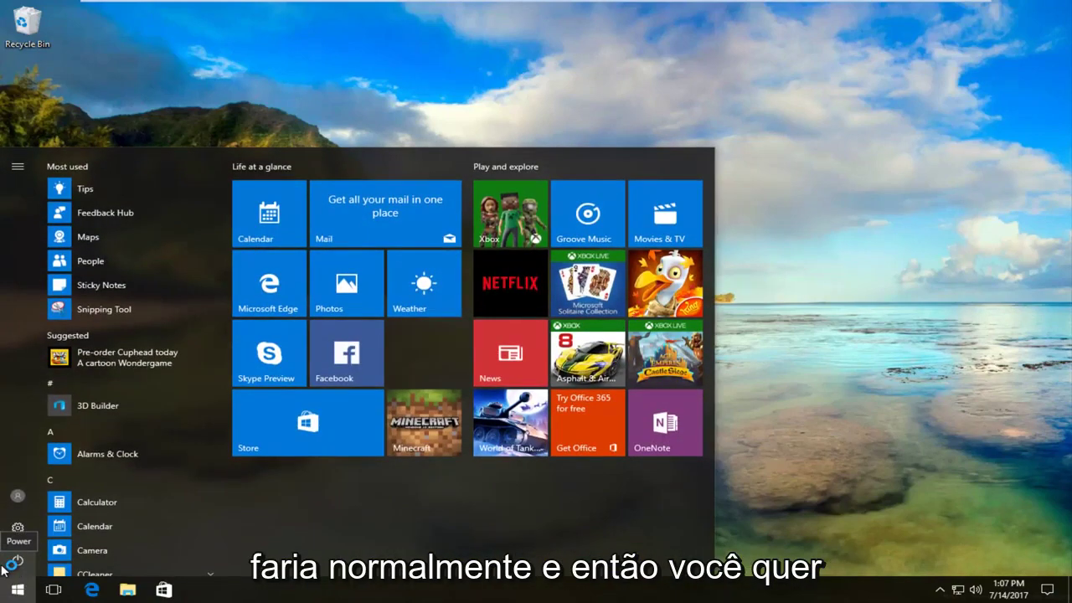
{"action": "type", "text": "regedit"}
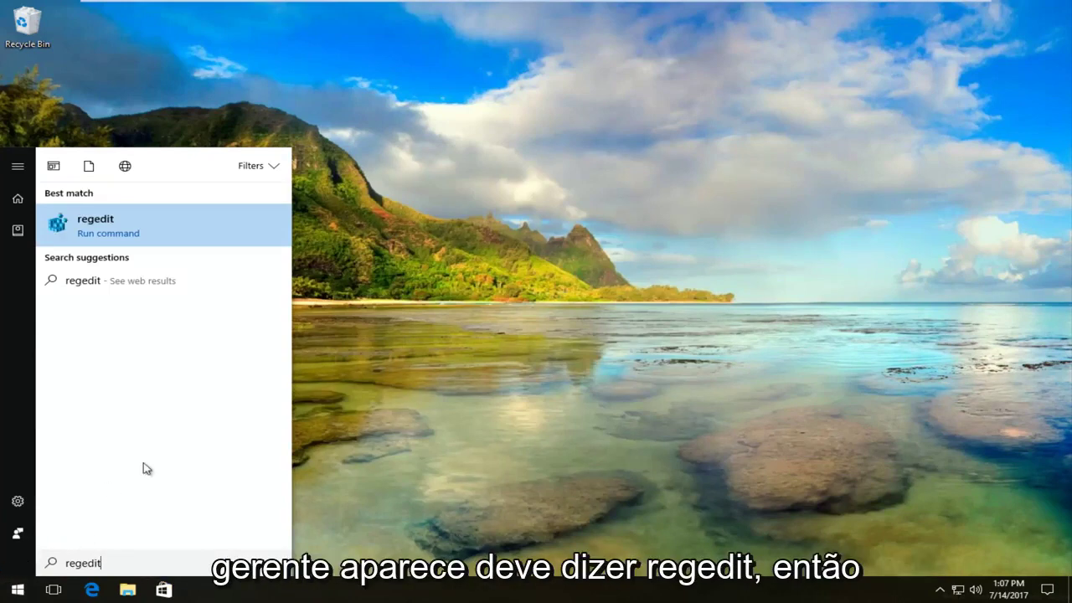
{"action": "right_click", "coordinate": [95, 238]}
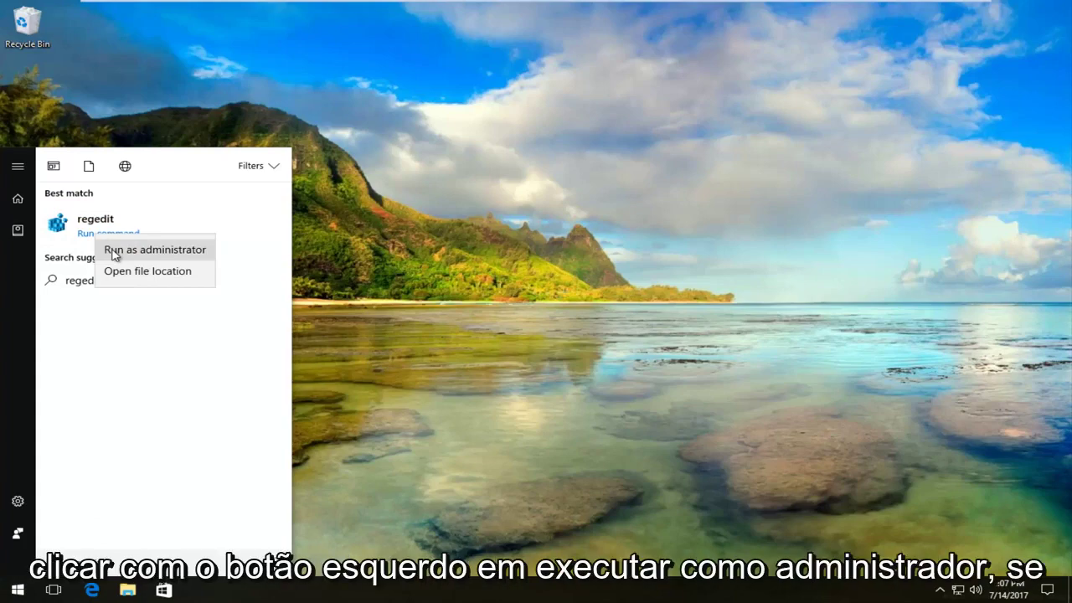
{"action": "left_click", "coordinate": [115, 255]}
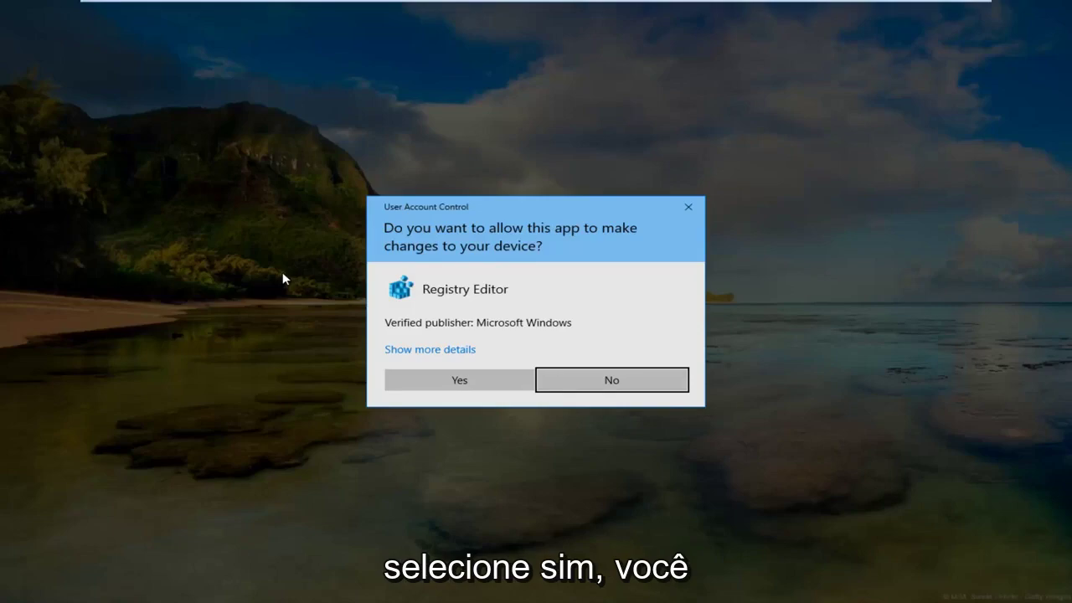
{"action": "left_click", "coordinate": [469, 381]}
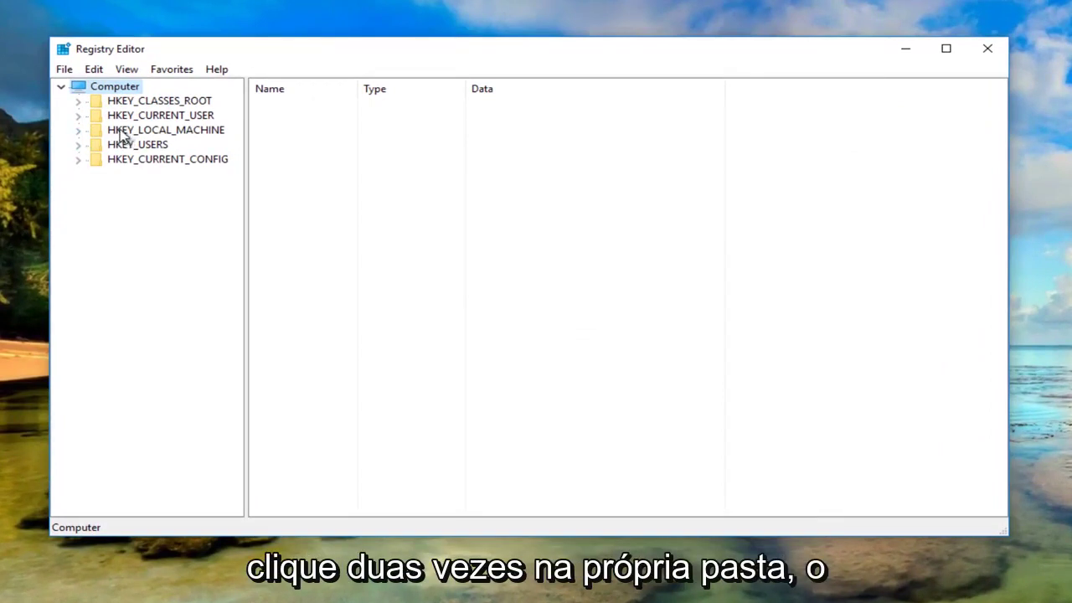
Expand the registry tree through HKEY_LOCAL_MACHINE, SYSTEM and CurrentControlSet down to the contents of Services, widening the key tree for readability.
{"action": "left_click", "coordinate": [78, 130]}
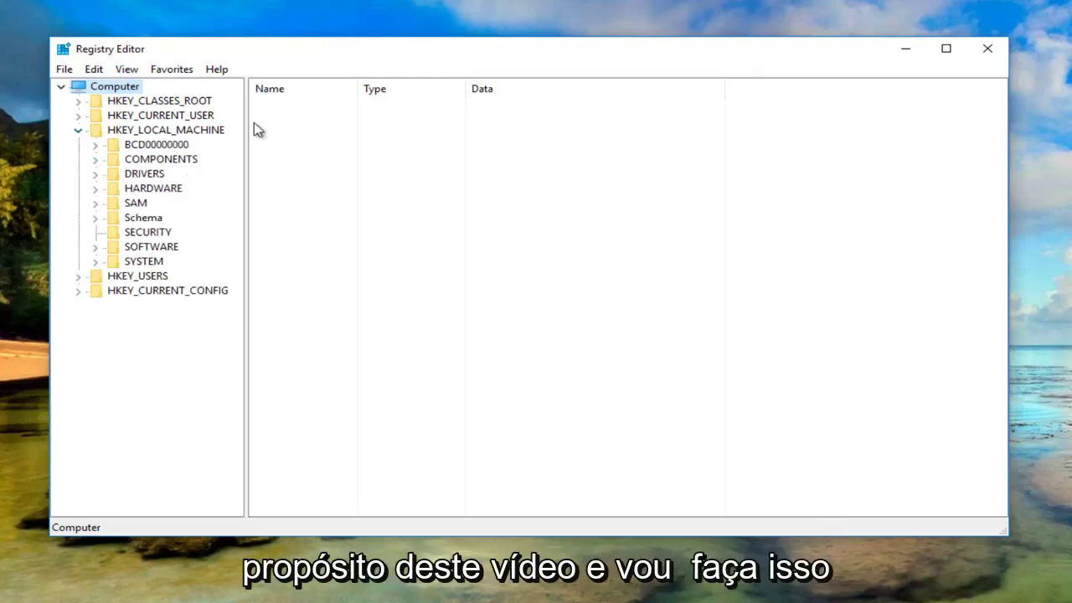
{"action": "left_click_drag", "start_coordinate": [246, 117], "coordinate": [295, 104]}
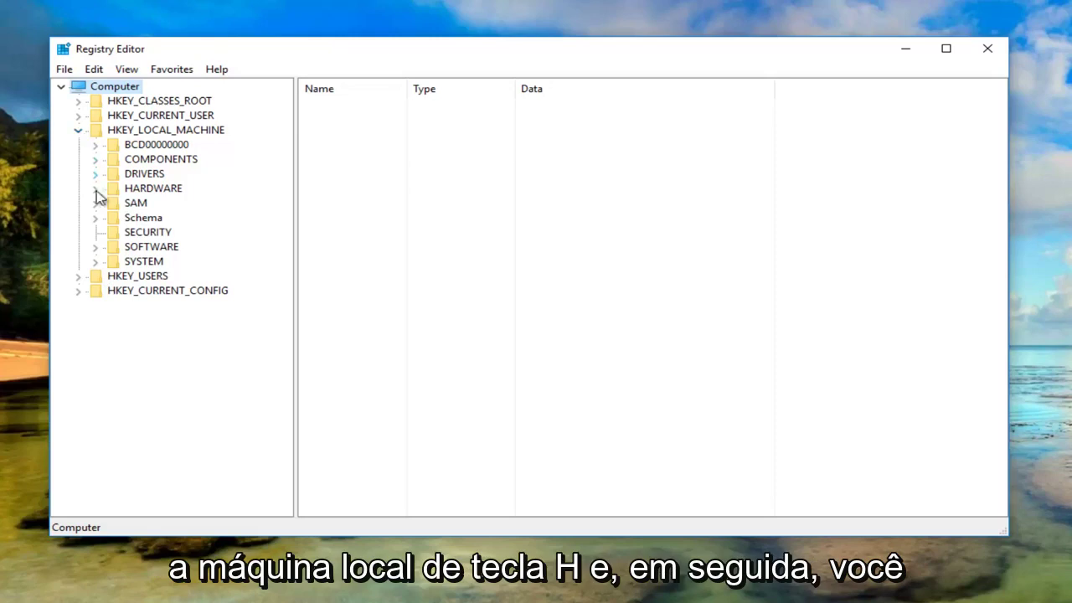
{"action": "left_click", "coordinate": [95, 262]}
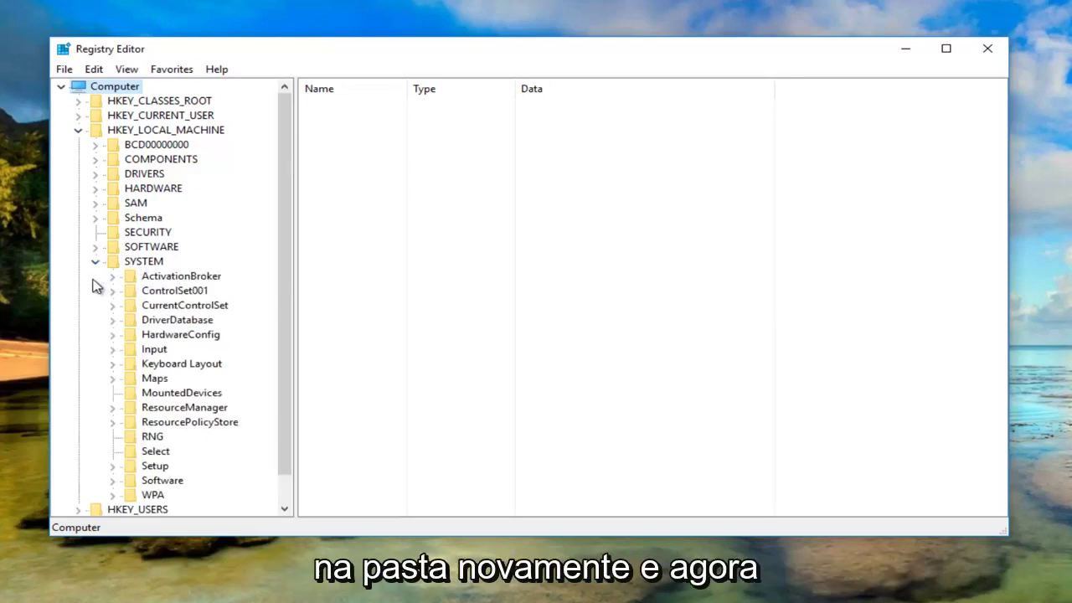
{"action": "scroll", "coordinate": [96, 280], "scroll_direction": "down", "scroll_amount": 1}
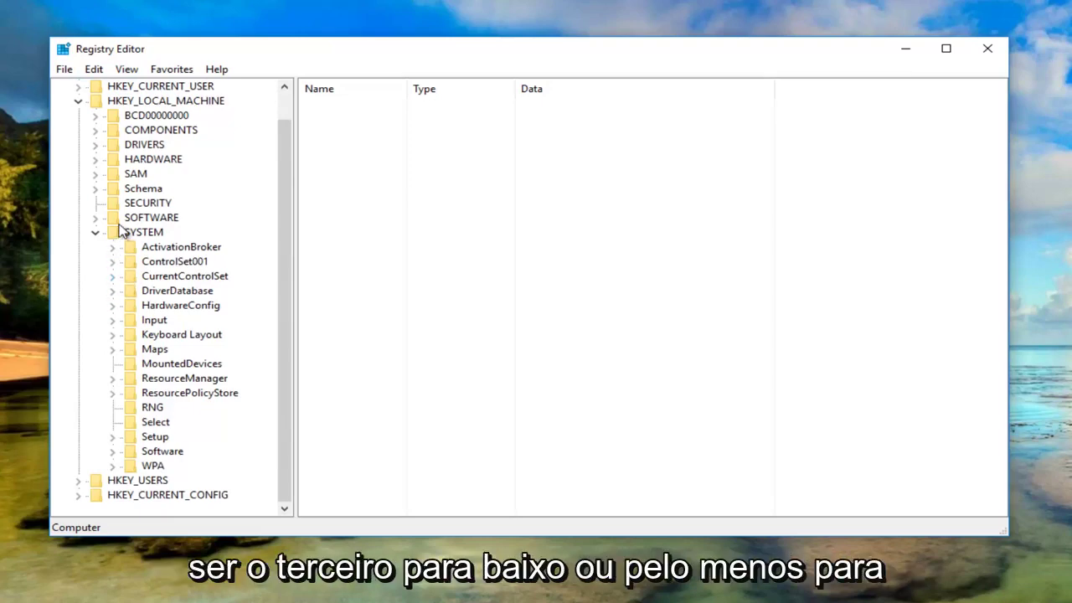
{"action": "left_click", "coordinate": [112, 278]}
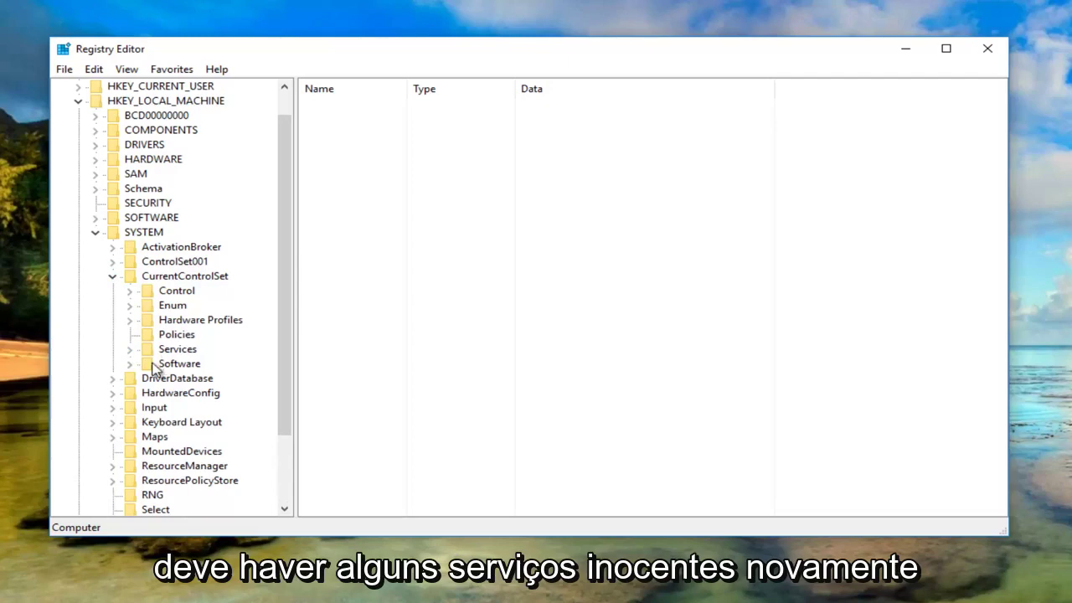
{"action": "left_click", "coordinate": [130, 352]}
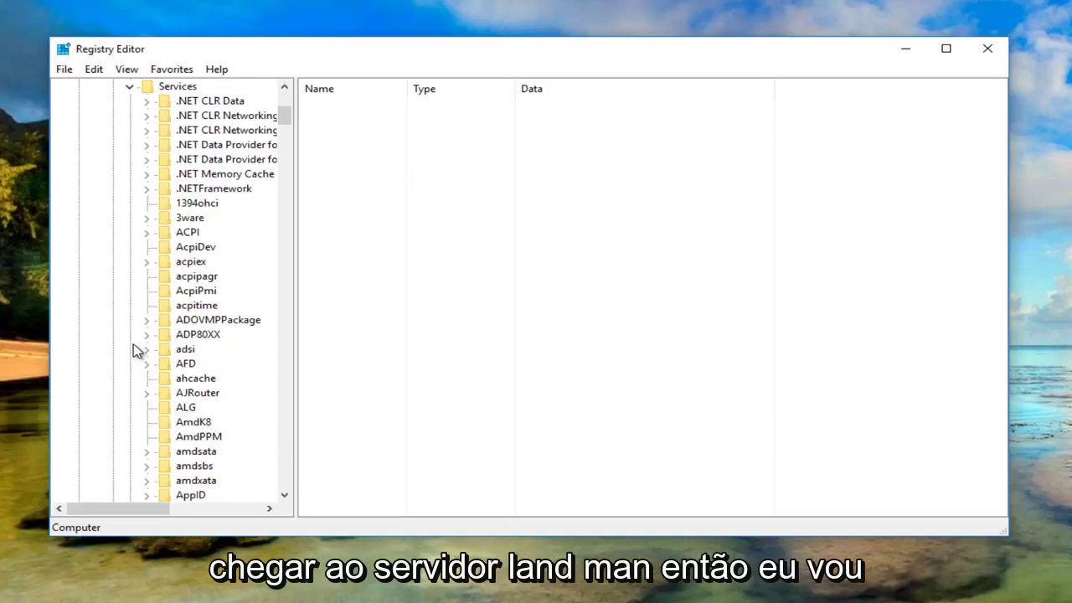
Expand the LanmanServer key under Services and select its Parameters subkey.
{"action": "scroll", "coordinate": [139, 350], "scroll_direction": "down", "scroll_amount": 20}
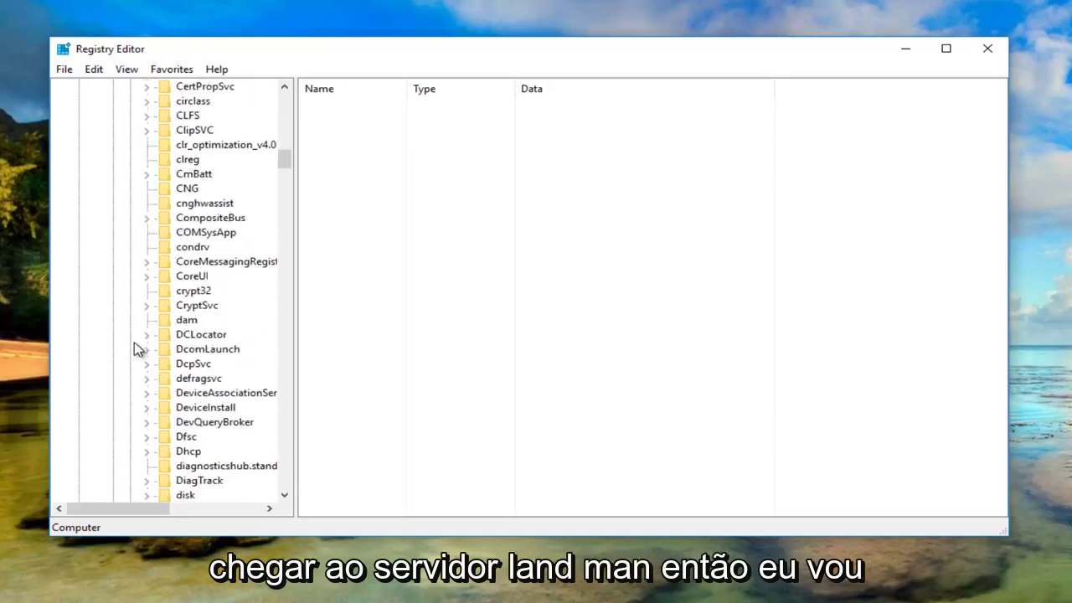
{"action": "scroll", "coordinate": [134, 350], "scroll_direction": "down", "scroll_amount": 12}
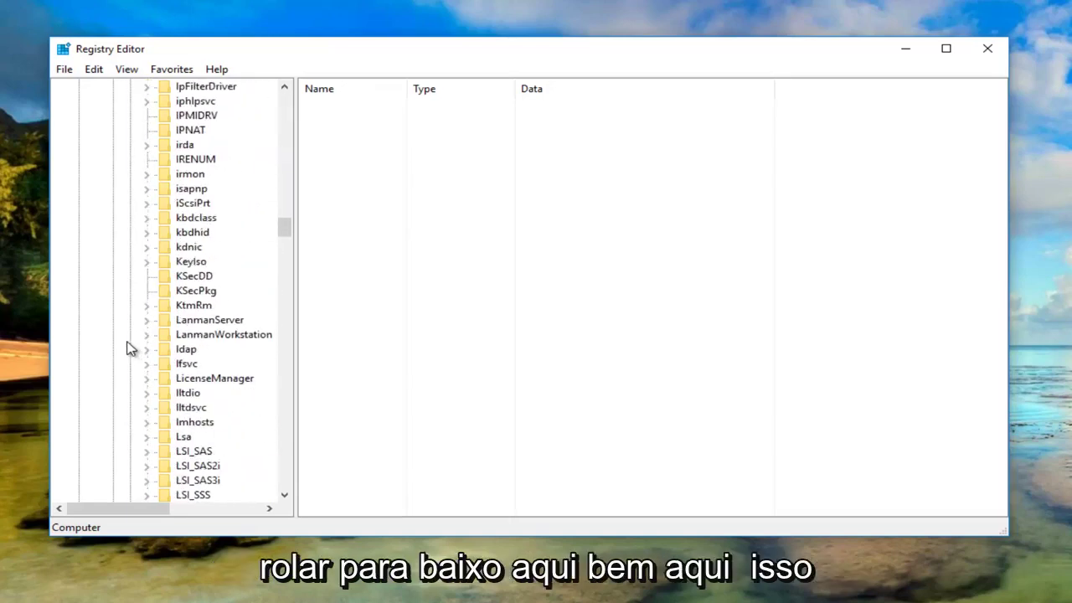
{"action": "left_click", "coordinate": [201, 324]}
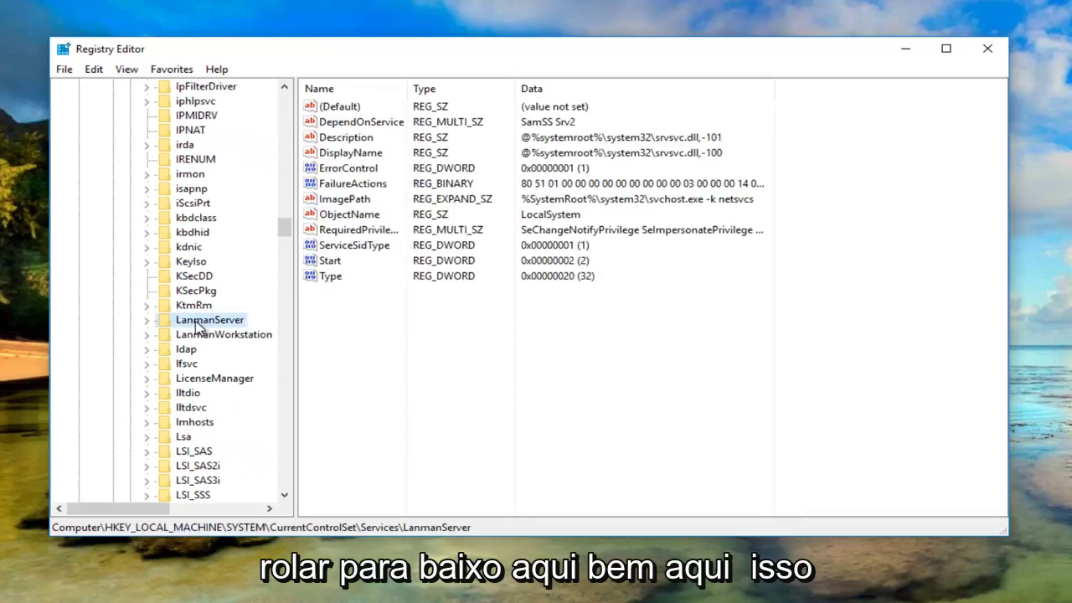
{"action": "left_click", "coordinate": [147, 322]}
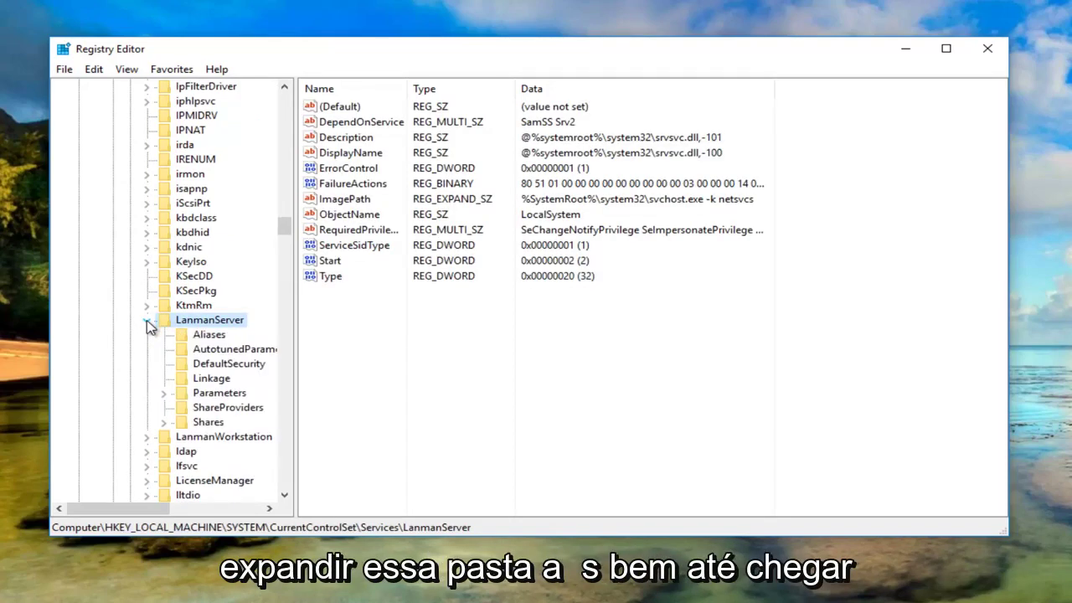
{"action": "left_click", "coordinate": [202, 397]}
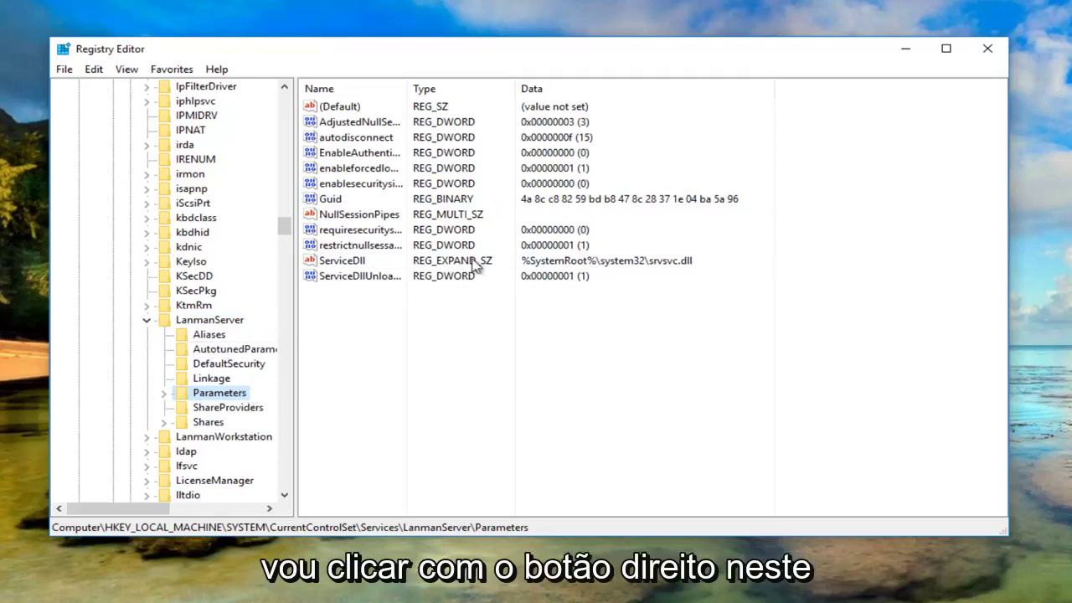
Create a DWORD (32-bit) value named IRPStackSize in the LanmanServer Parameters key.
{"action": "right_click", "coordinate": [324, 326]}
{"action": "left_click", "coordinate": [346, 328]}
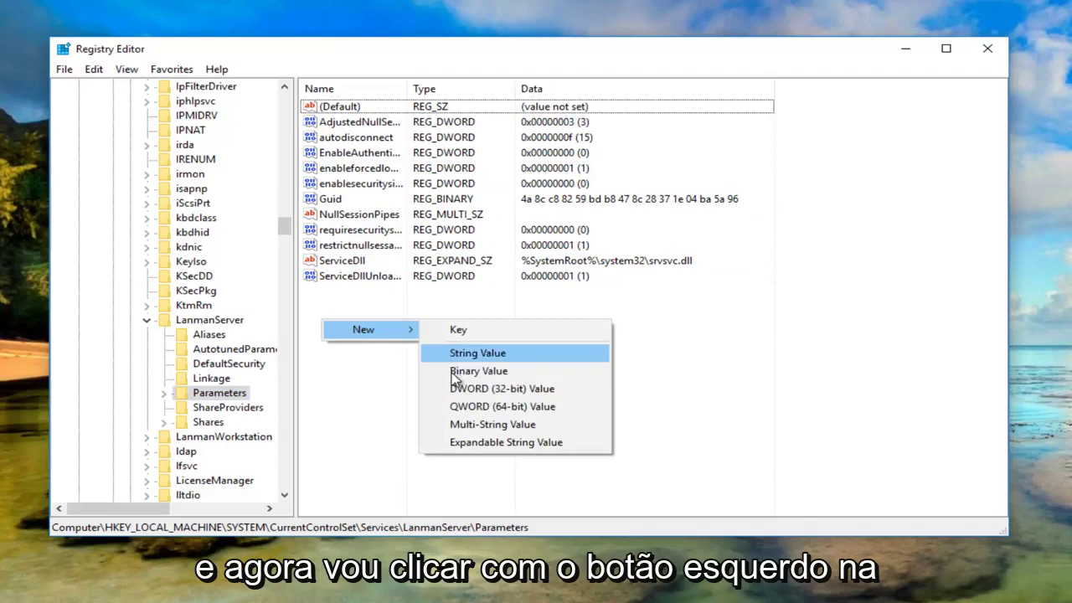
{"action": "left_click", "coordinate": [493, 390]}
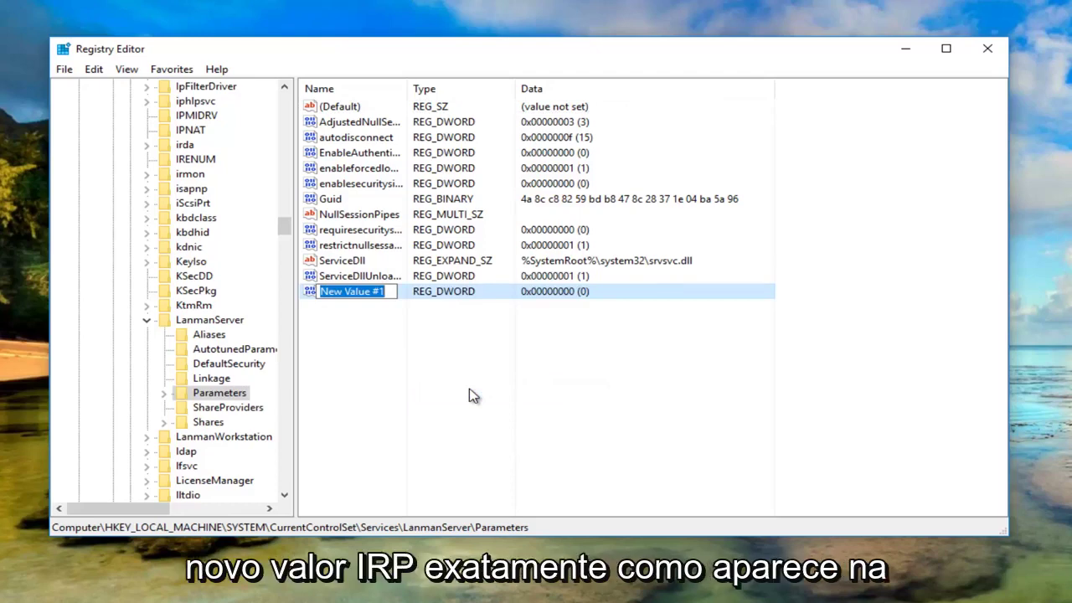
{"action": "type", "text": "IRP"}
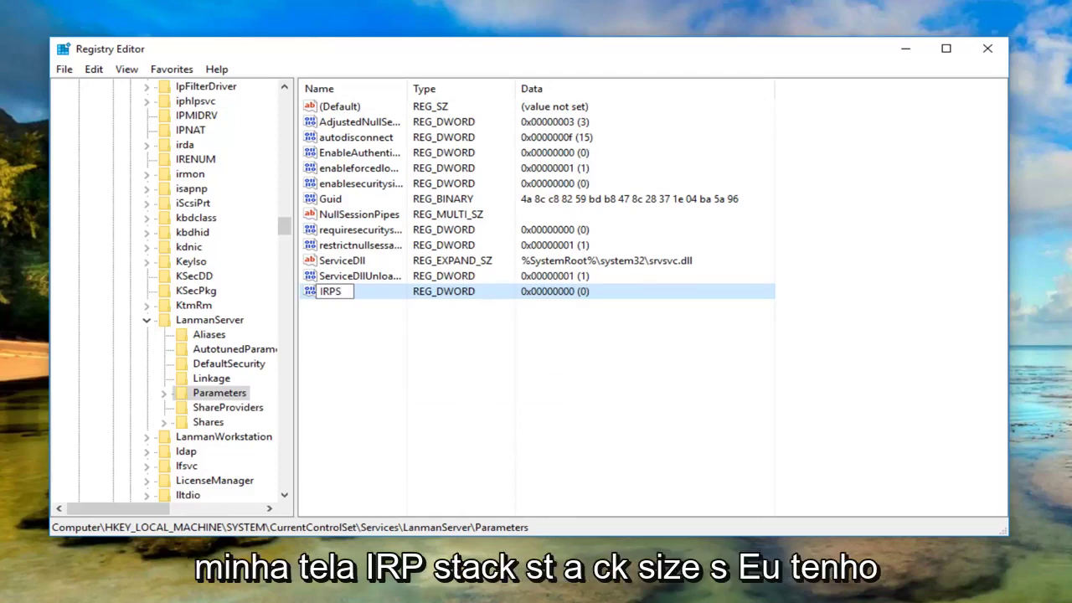
{"action": "type", "text": "StackSize"}
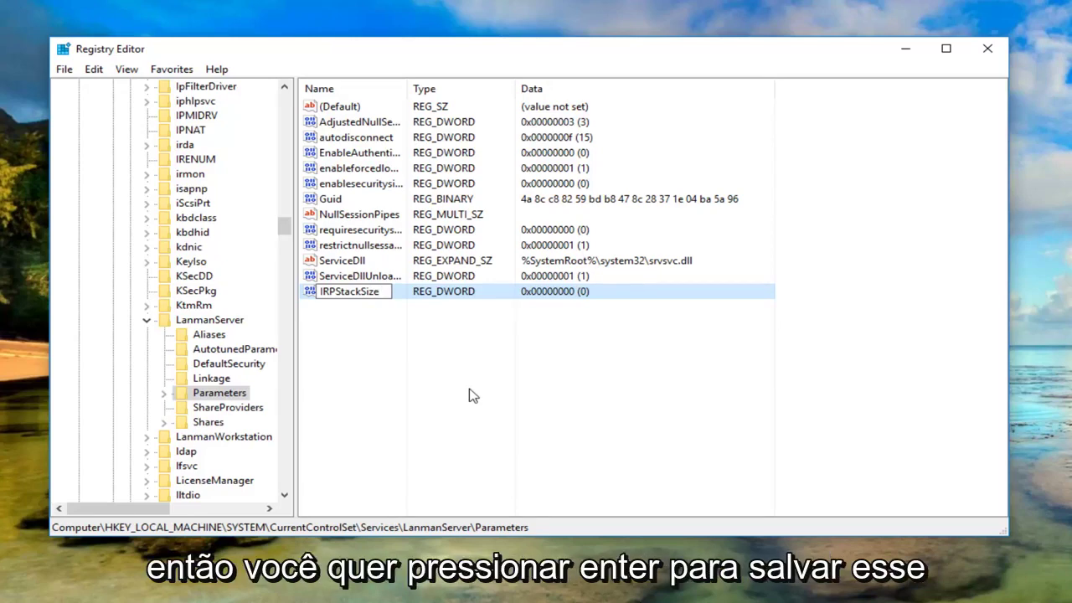
{"action": "key", "text": "Return"}
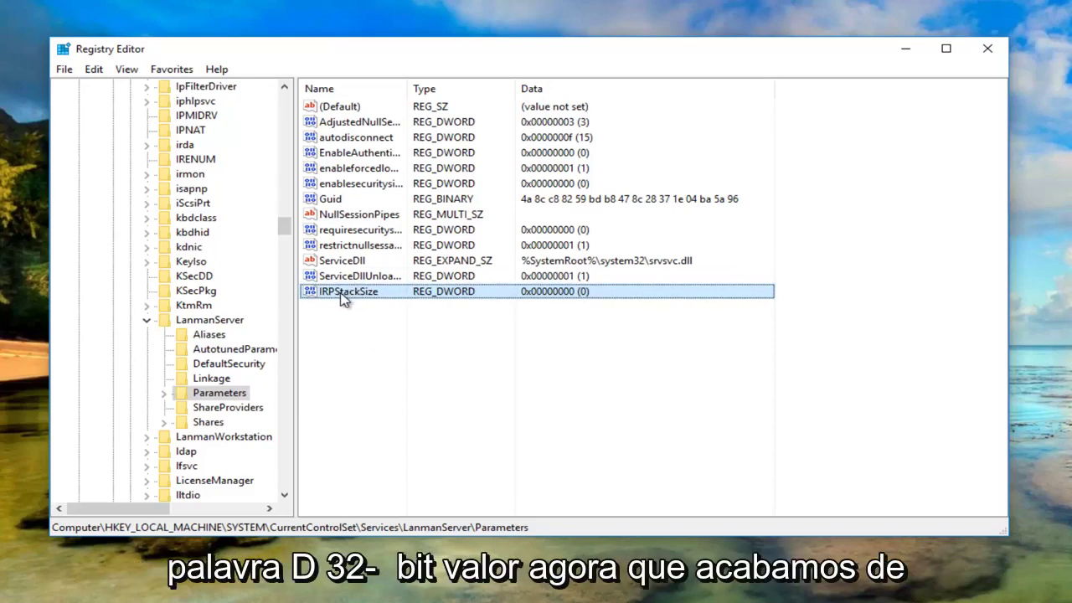
Set the IRPStackSize value data to 25 in decimal base, save it and close the Registry Editor.
{"action": "right_click", "coordinate": [369, 295]}
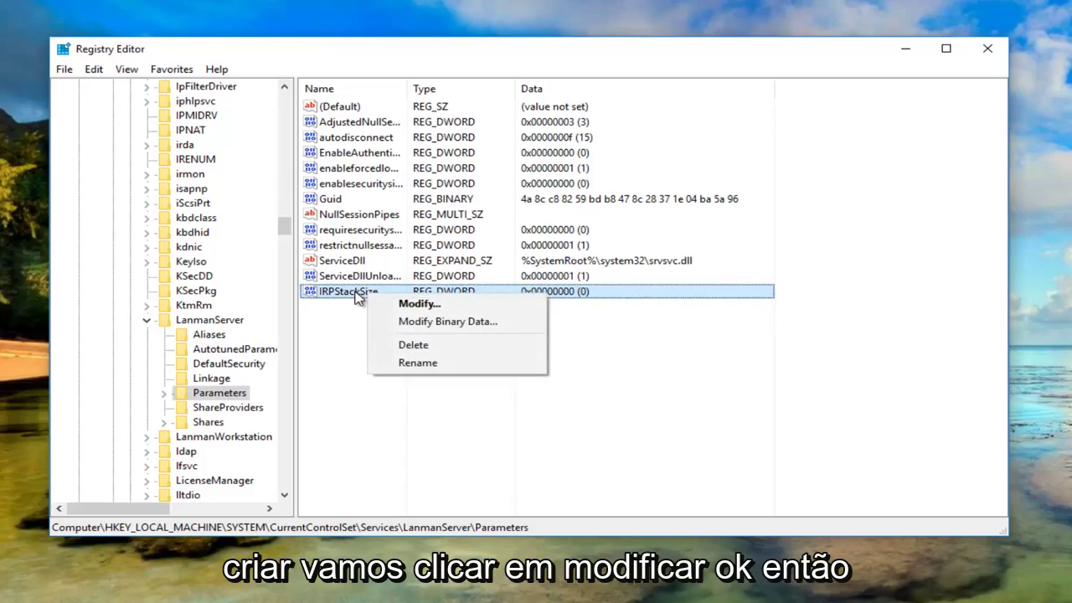
{"action": "left_click", "coordinate": [423, 306]}
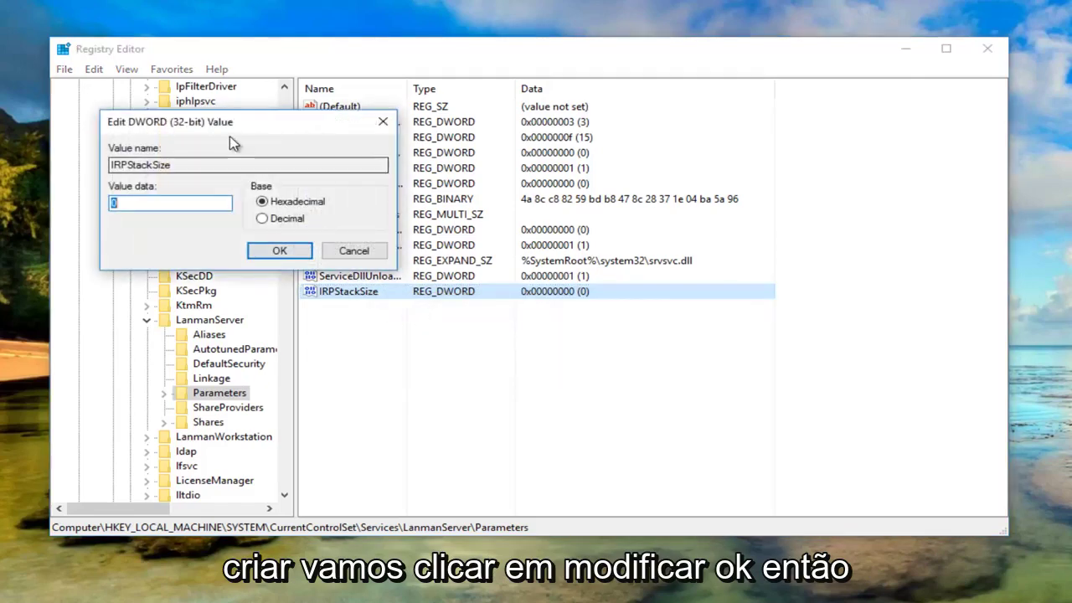
{"action": "left_click_drag", "start_coordinate": [233, 141], "coordinate": [465, 266]}
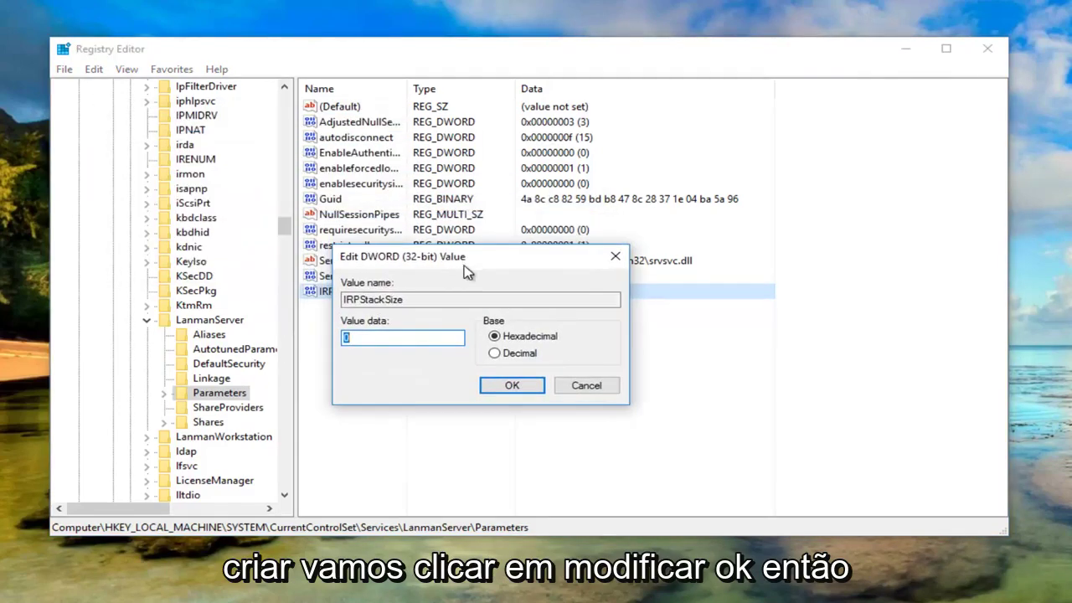
{"action": "left_click", "coordinate": [495, 353]}
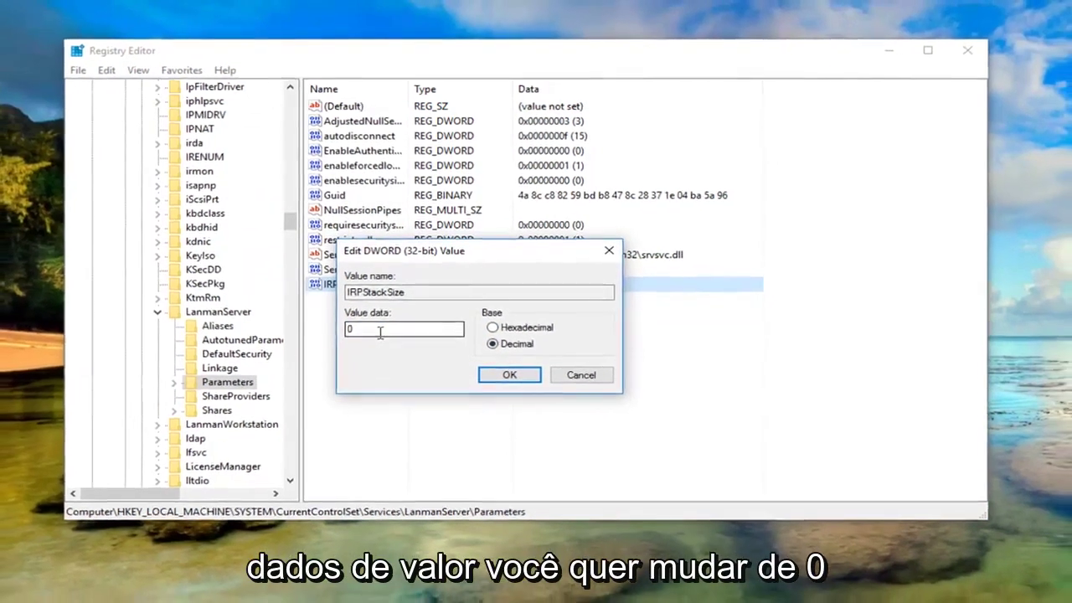
{"action": "double_click", "coordinate": [373, 339]}
{"action": "type", "text": "2"}
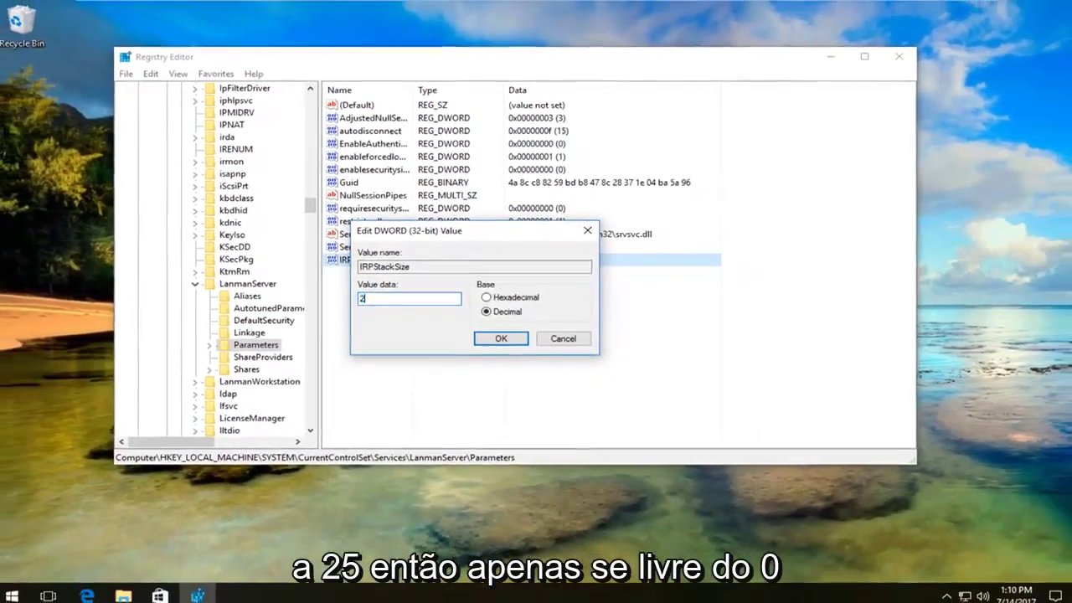
{"action": "type", "text": "5"}
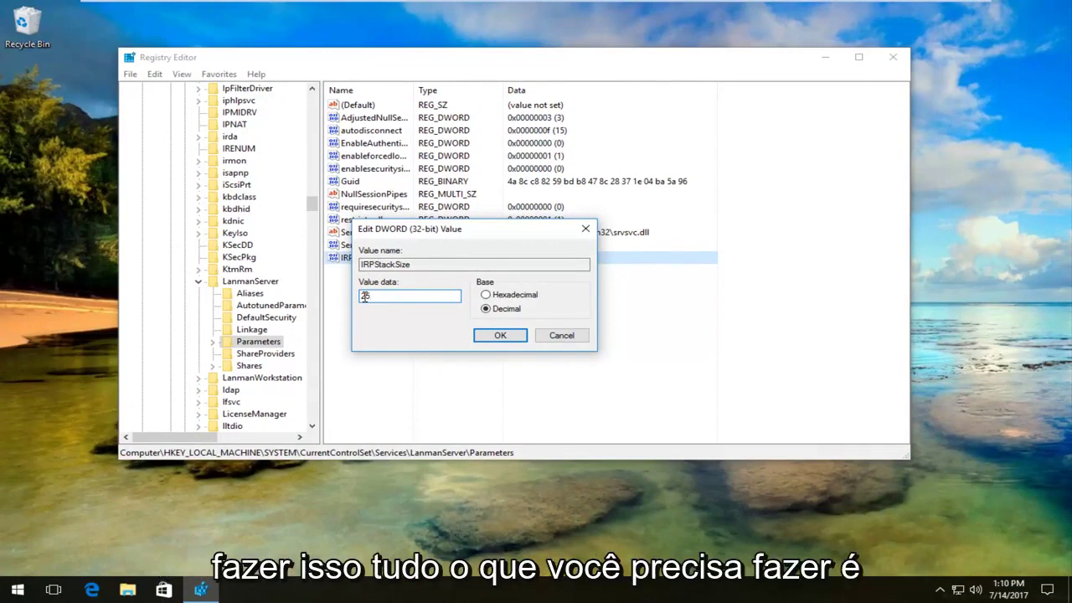
{"action": "left_click", "coordinate": [500, 335]}
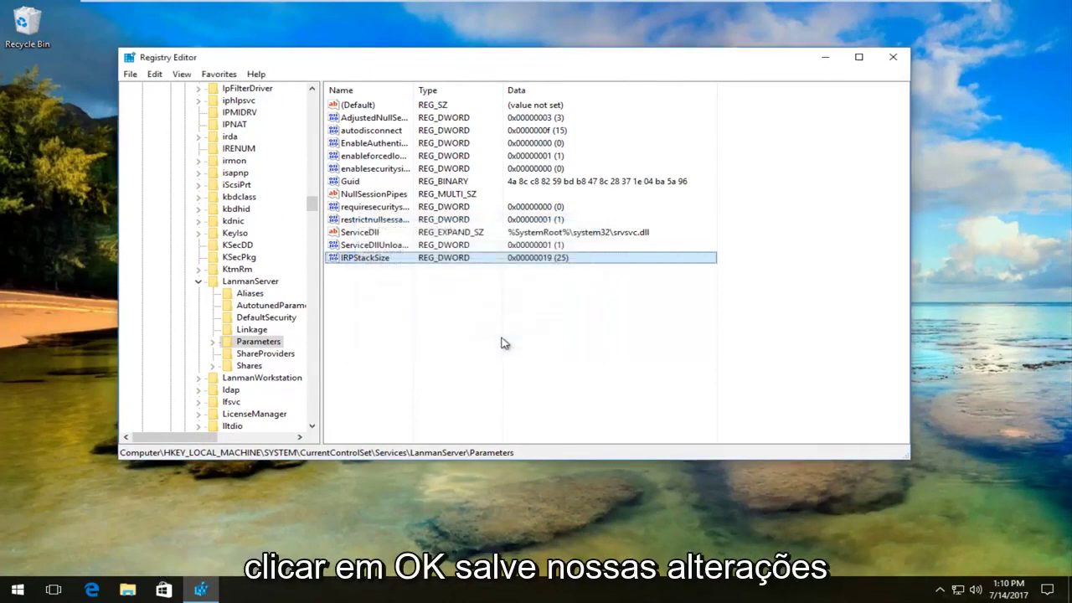
{"action": "left_click", "coordinate": [892, 60]}
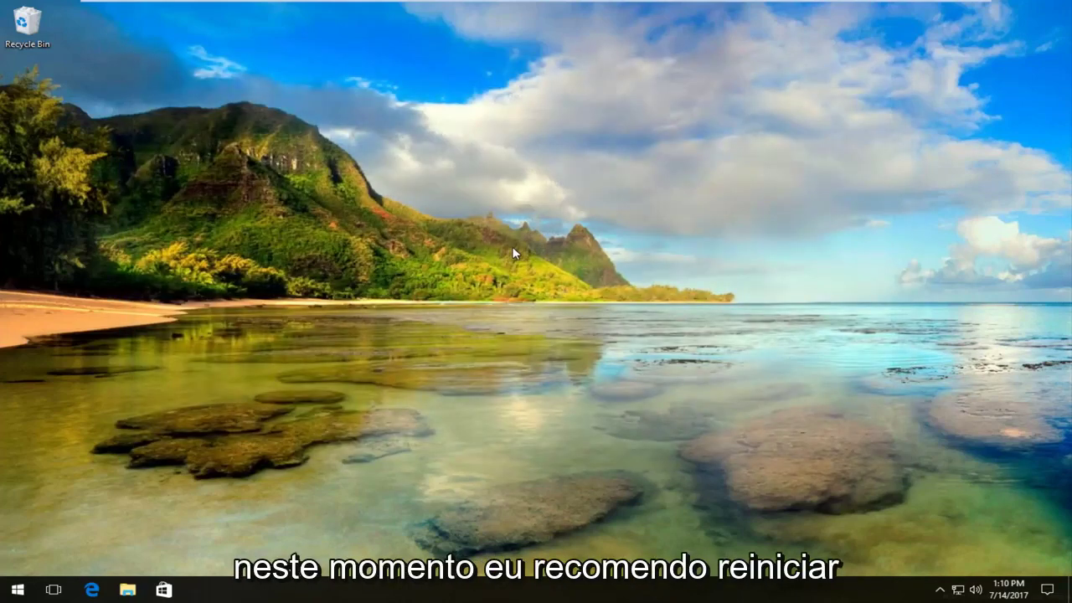